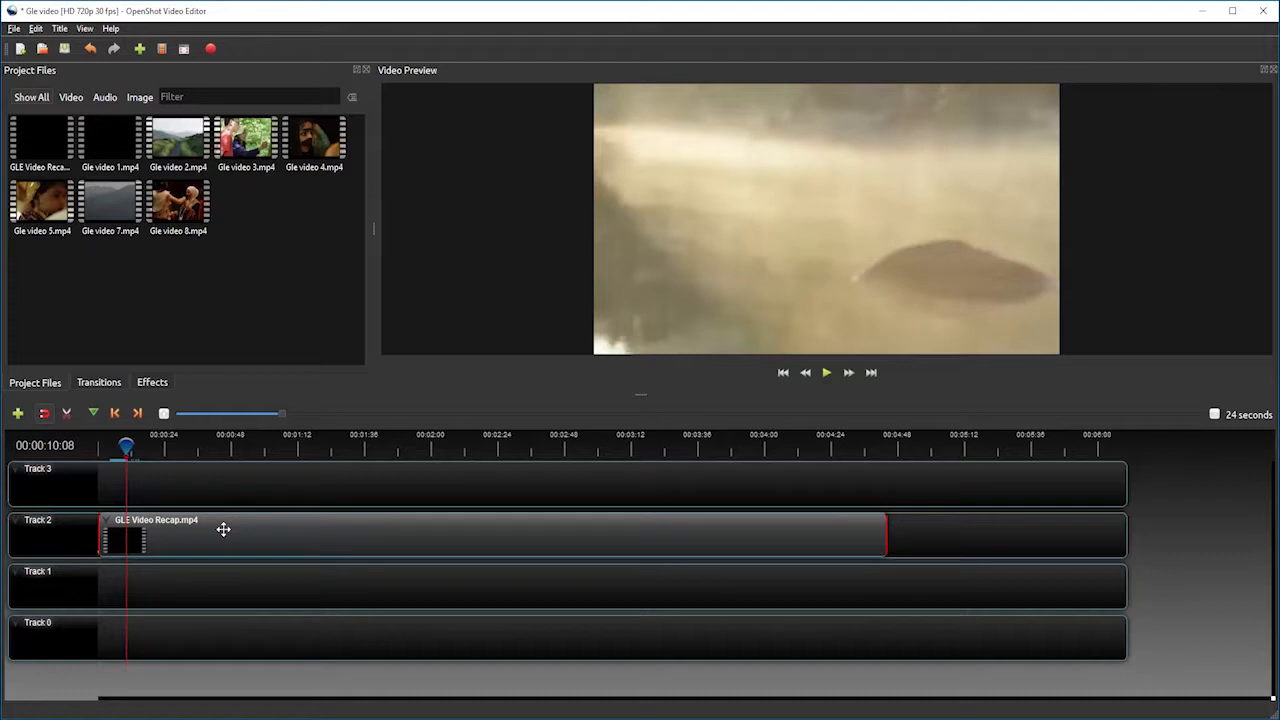
- Replace the GLE Video Recap clip on Track 2 with Gle video 1, 2, 3, 4, 5, 7 and 8, placed in order with gaps
{"action": "key", "text": "Delete"}
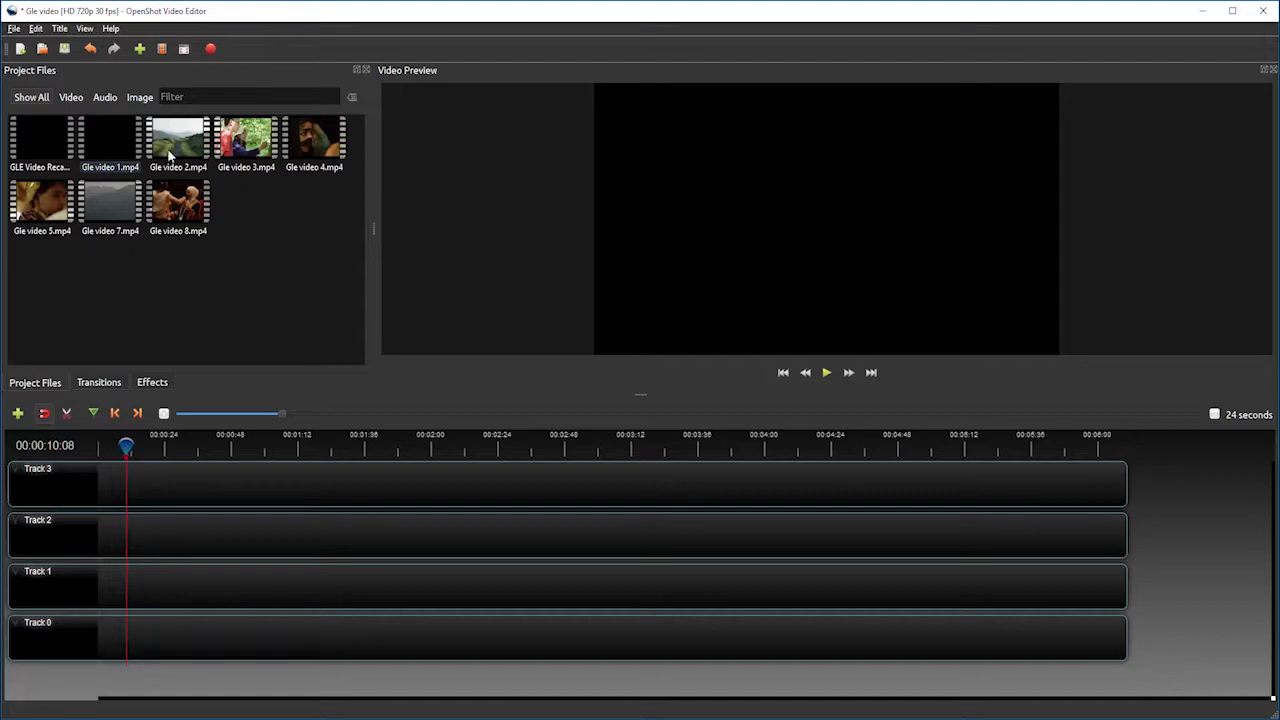
{"action": "left_click_drag", "start_coordinate": [110, 128], "coordinate": [230, 520]}
{"action": "left_click_drag", "start_coordinate": [178, 140], "coordinate": [508, 521]}
{"action": "left_click_drag", "start_coordinate": [246, 140], "coordinate": [762, 522]}
{"action": "left_click_drag", "start_coordinate": [314, 140], "coordinate": [880, 522]}
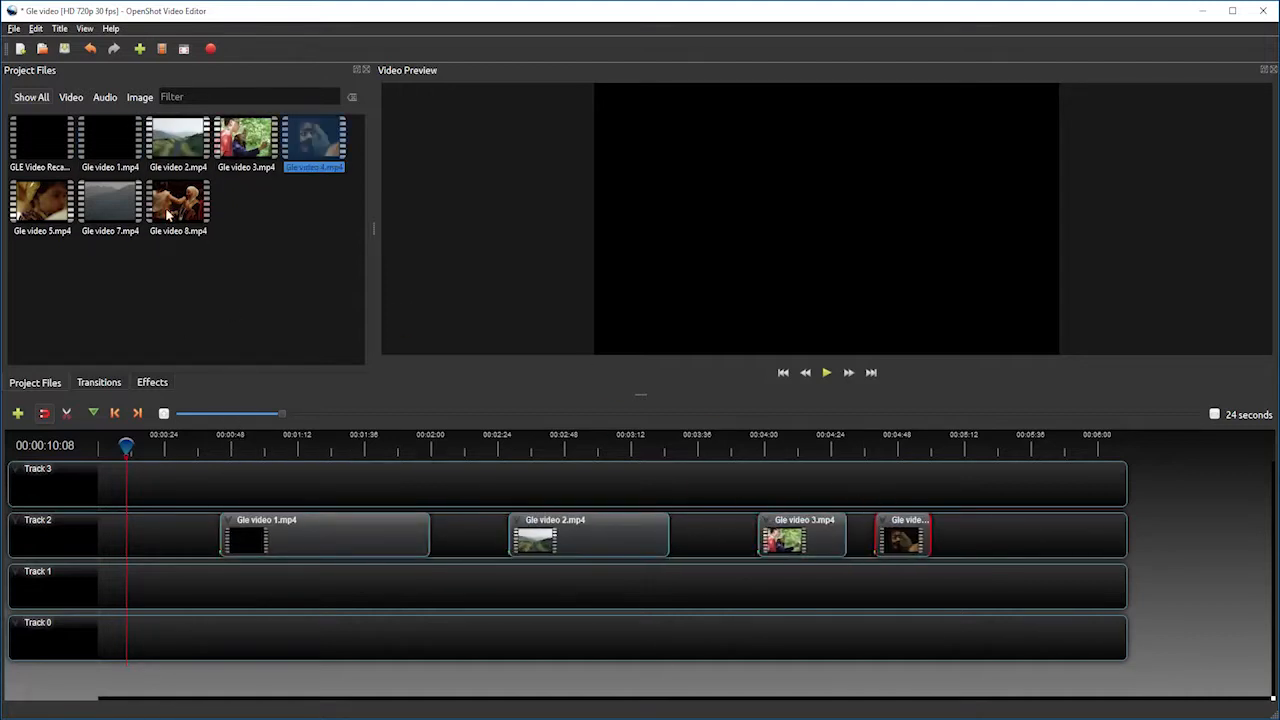
{"action": "left_click_drag", "start_coordinate": [42, 204], "coordinate": [964, 522]}
{"action": "left_click_drag", "start_coordinate": [110, 204], "coordinate": [1013, 522]}
{"action": "left_click_drag", "start_coordinate": [178, 204], "coordinate": [1120, 522]}
- Preview Gle video 1 on the timeline at several points through the clip and pause playback near its end
{"action": "left_click", "coordinate": [233, 447]}
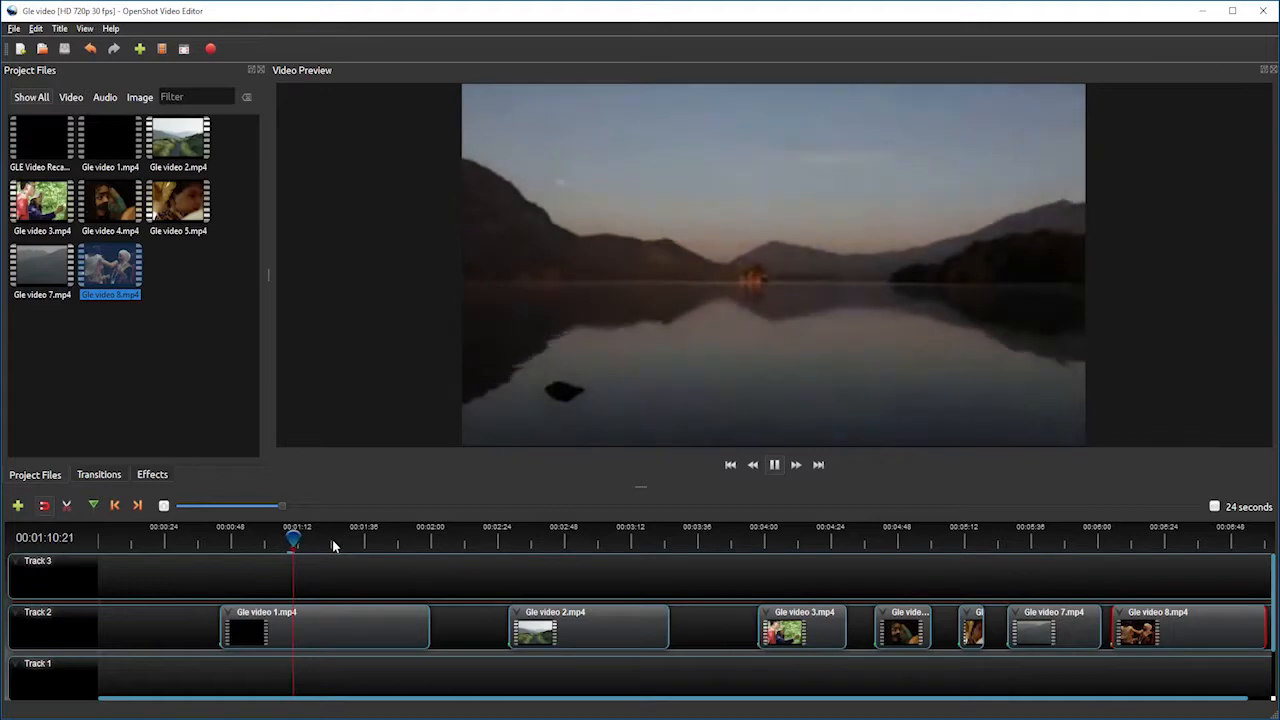
{"action": "left_click", "coordinate": [338, 540]}
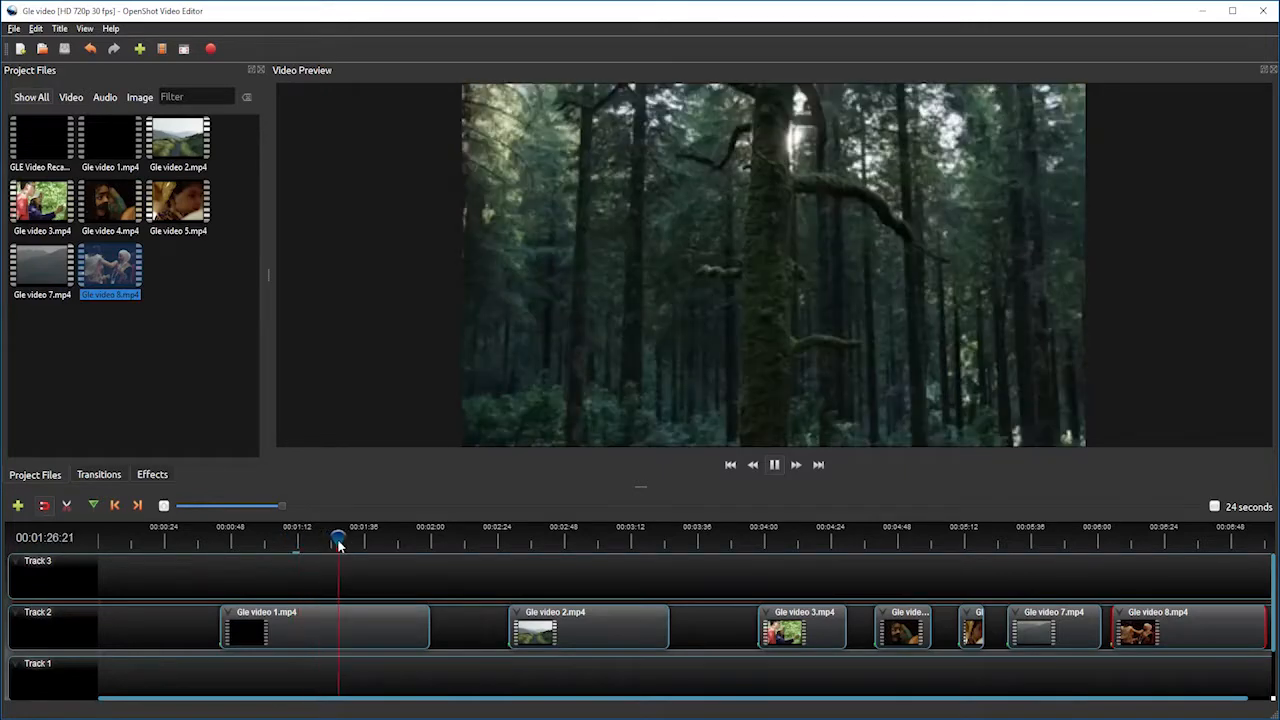
{"action": "left_click_drag", "start_coordinate": [340, 540], "coordinate": [362, 540]}
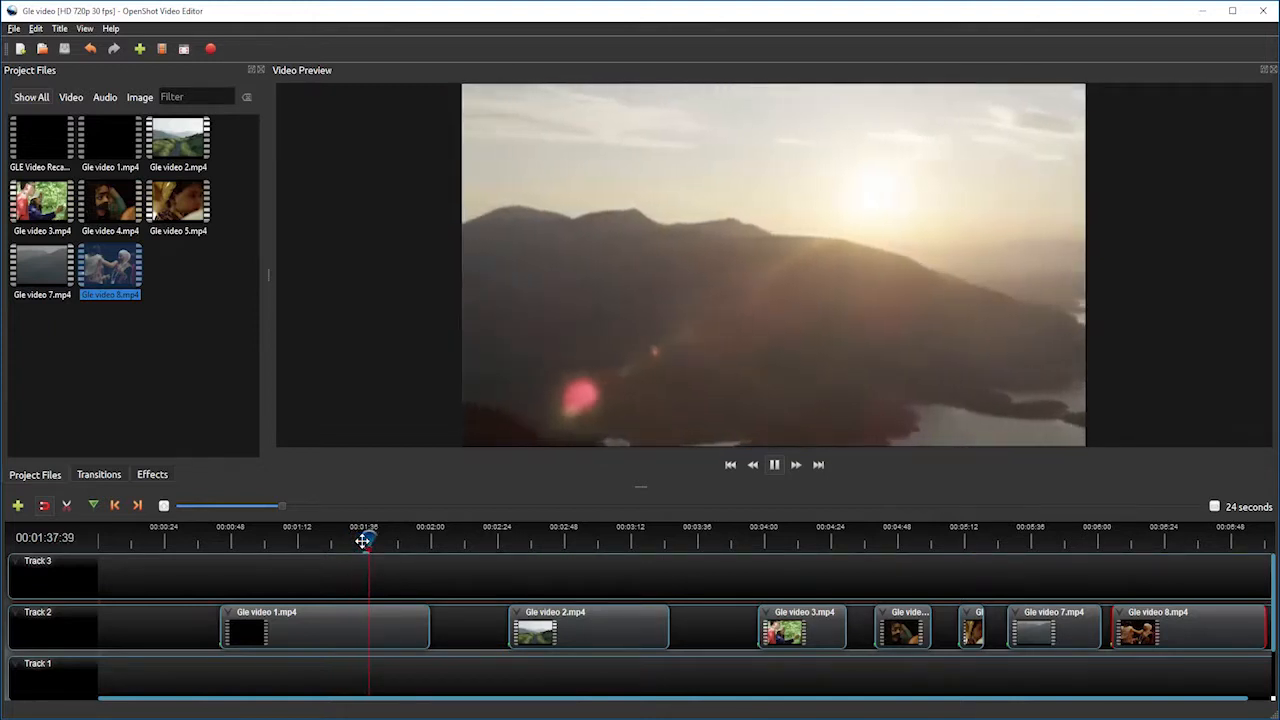
{"action": "left_click", "coordinate": [774, 466]}
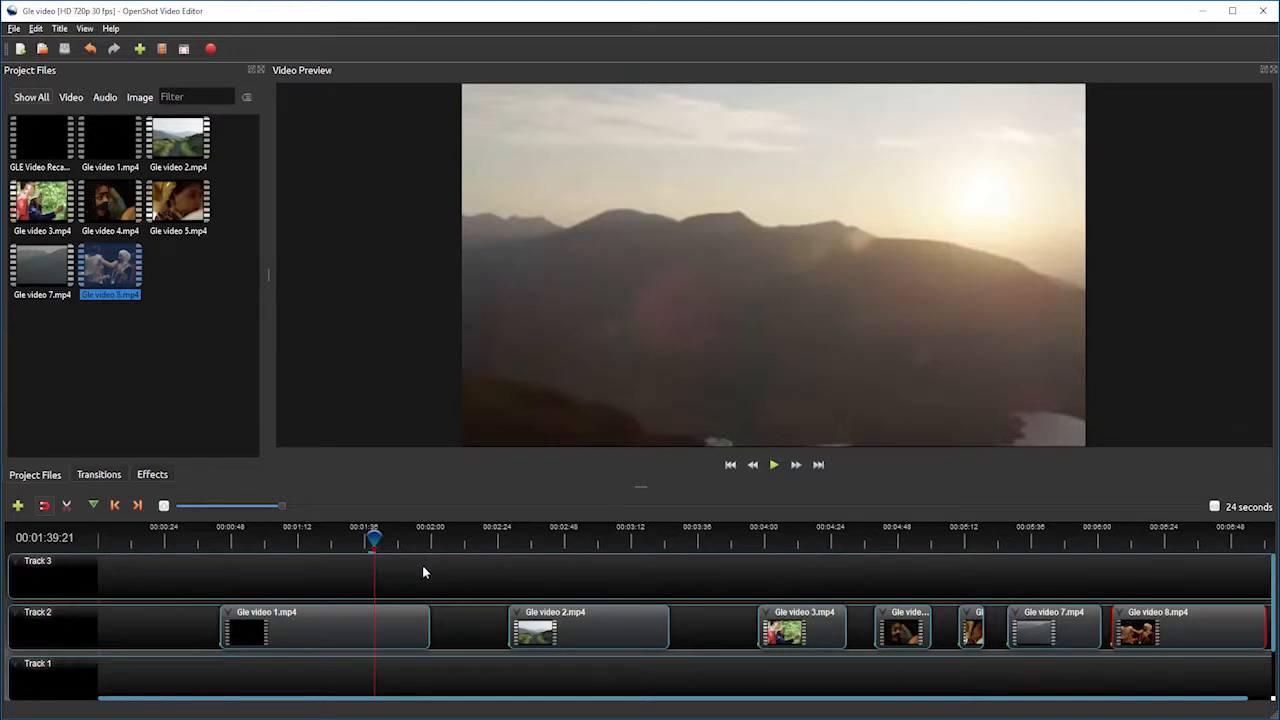
- Scrub through Gle video 2 on the timeline from its beginning to its end to review its shots
{"action": "left_click", "coordinate": [518, 542]}
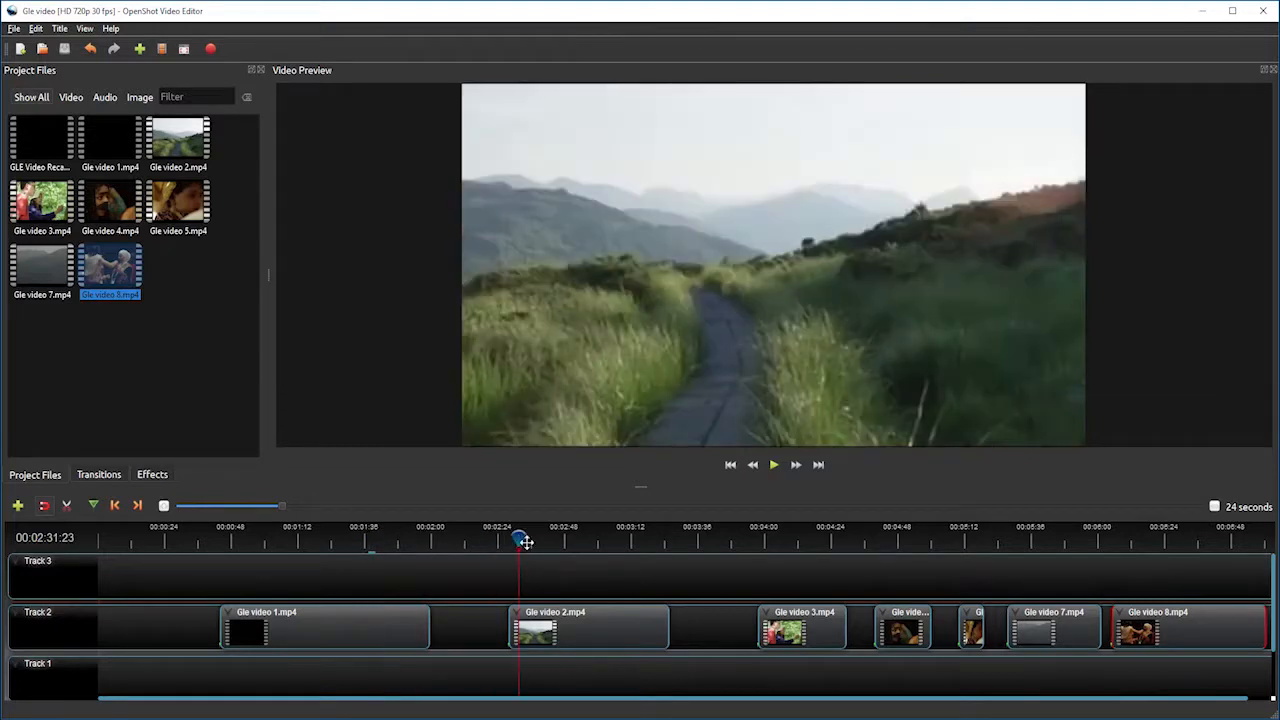
{"action": "left_click", "coordinate": [529, 536]}
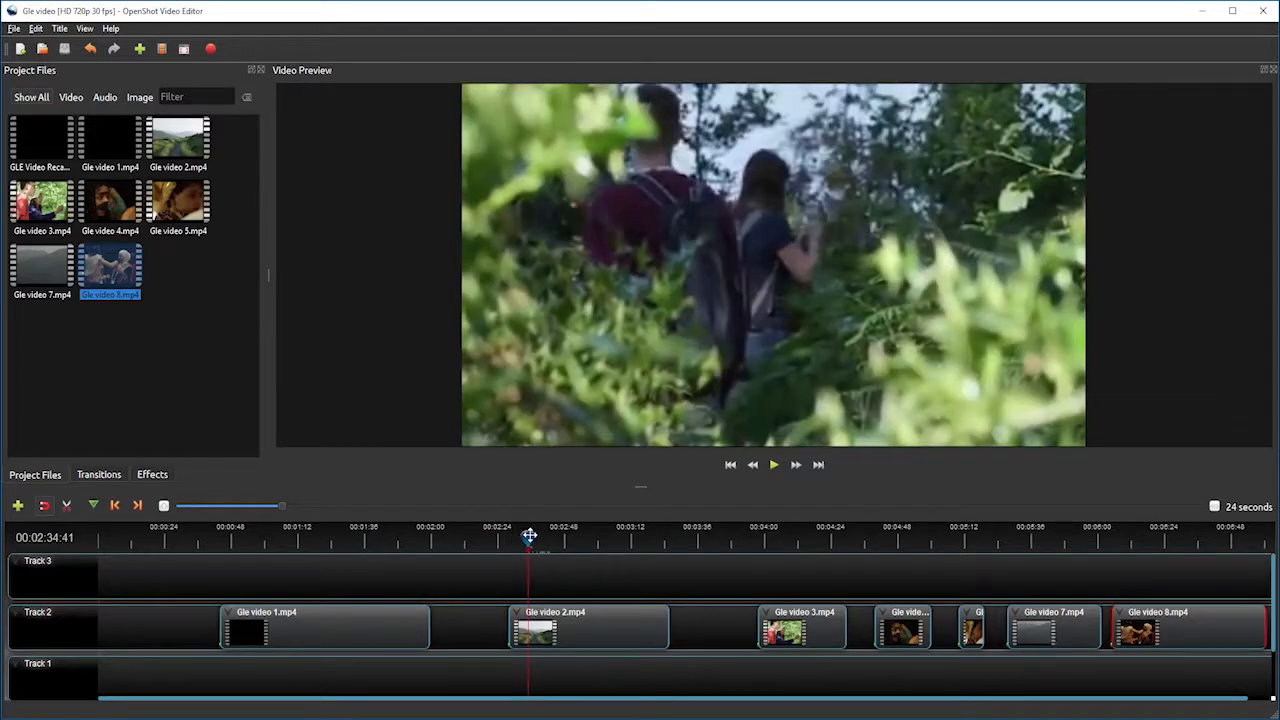
{"action": "left_click_drag", "start_coordinate": [529, 536], "coordinate": [560, 537]}
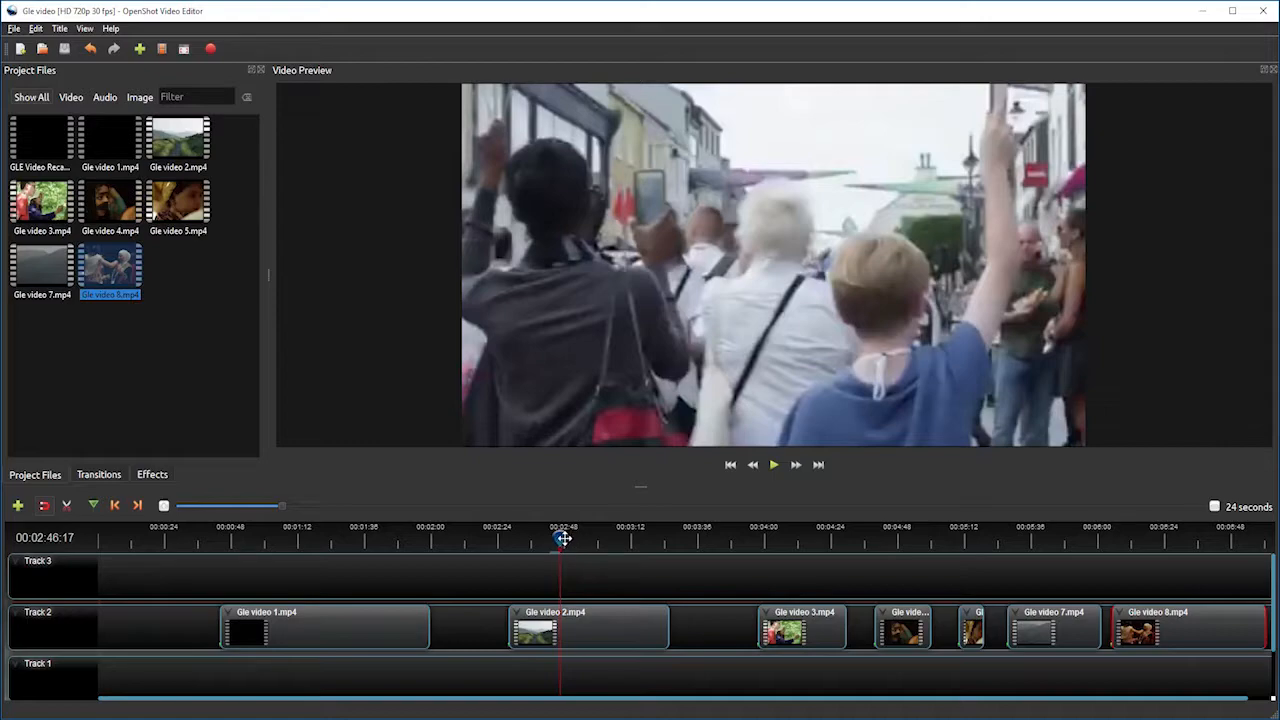
{"action": "left_click_drag", "start_coordinate": [561, 538], "coordinate": [614, 539]}
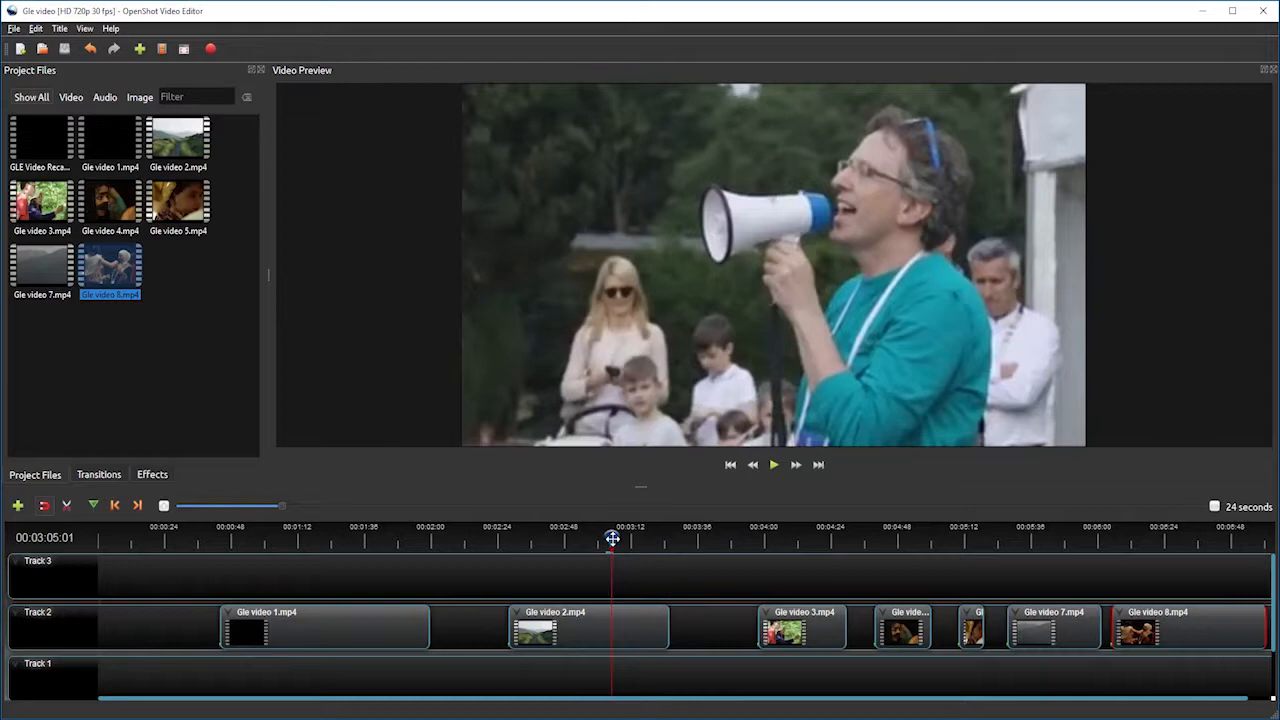
{"action": "left_click_drag", "start_coordinate": [612, 538], "coordinate": [604, 540]}
{"action": "key", "text": "space"}
{"action": "left_click_drag", "start_coordinate": [611, 541], "coordinate": [661, 540]}
- Move Gle video 3 earlier on Track 2, close to the end of Gle video 2, and preview its shots
{"action": "left_click_drag", "start_coordinate": [790, 630], "coordinate": [713, 630]}
{"action": "left_click", "coordinate": [692, 537]}
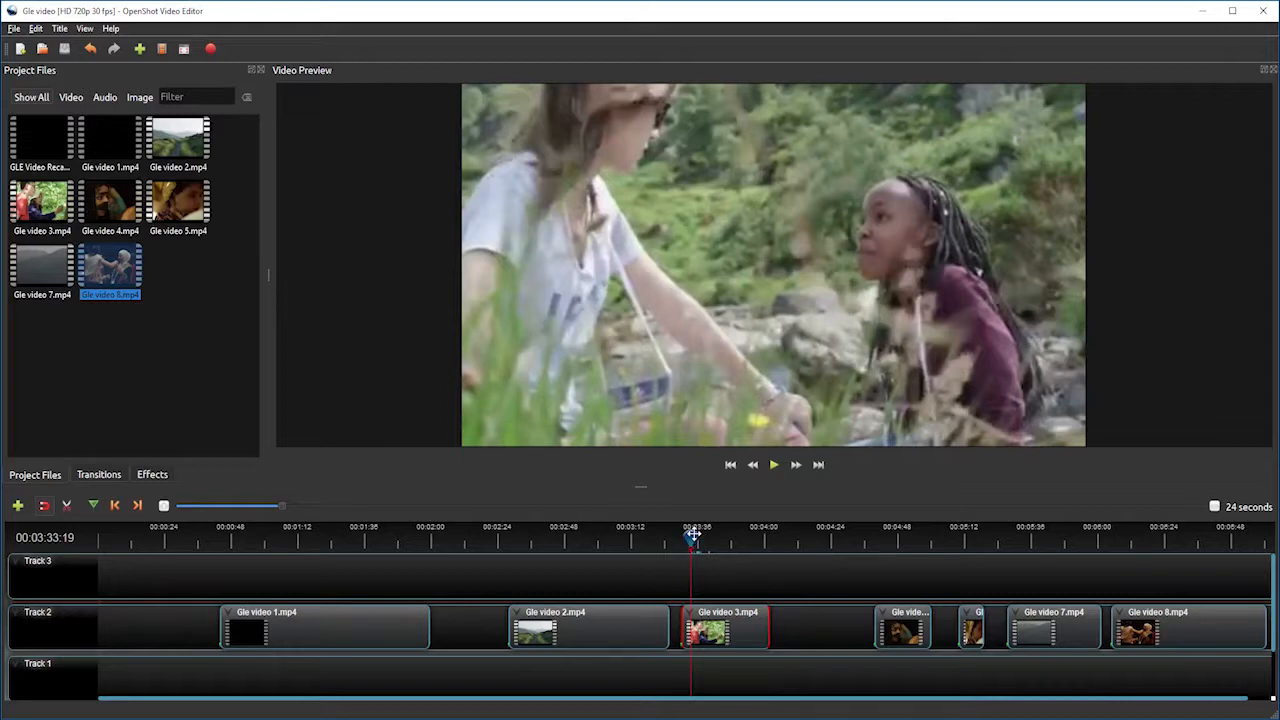
{"action": "left_click_drag", "start_coordinate": [692, 537], "coordinate": [714, 540]}
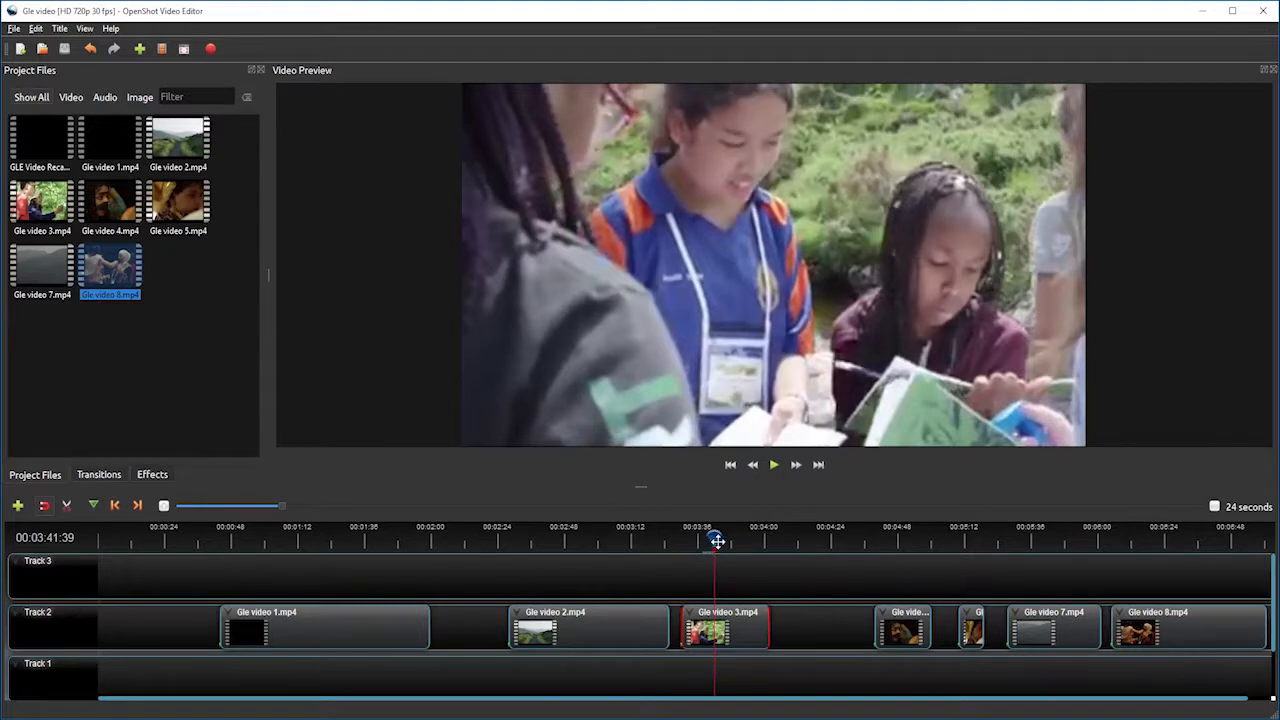
{"action": "key", "text": "space"}
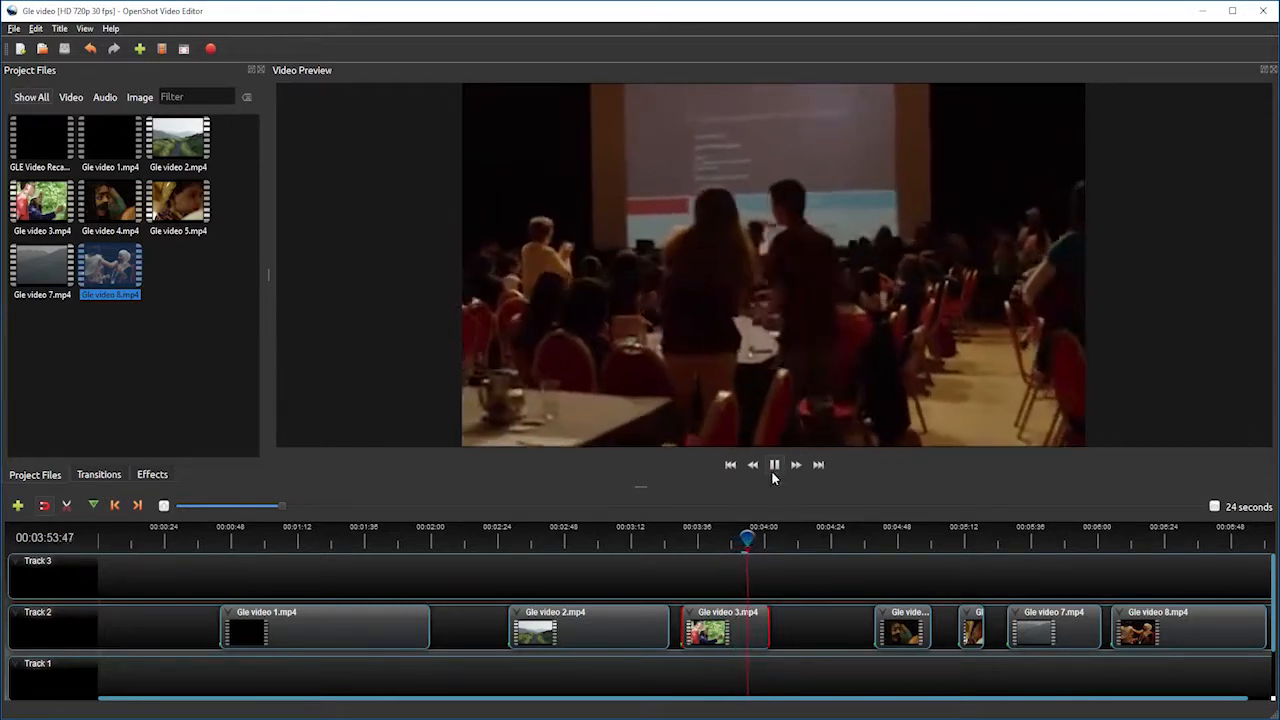
{"action": "left_click", "coordinate": [773, 465]}
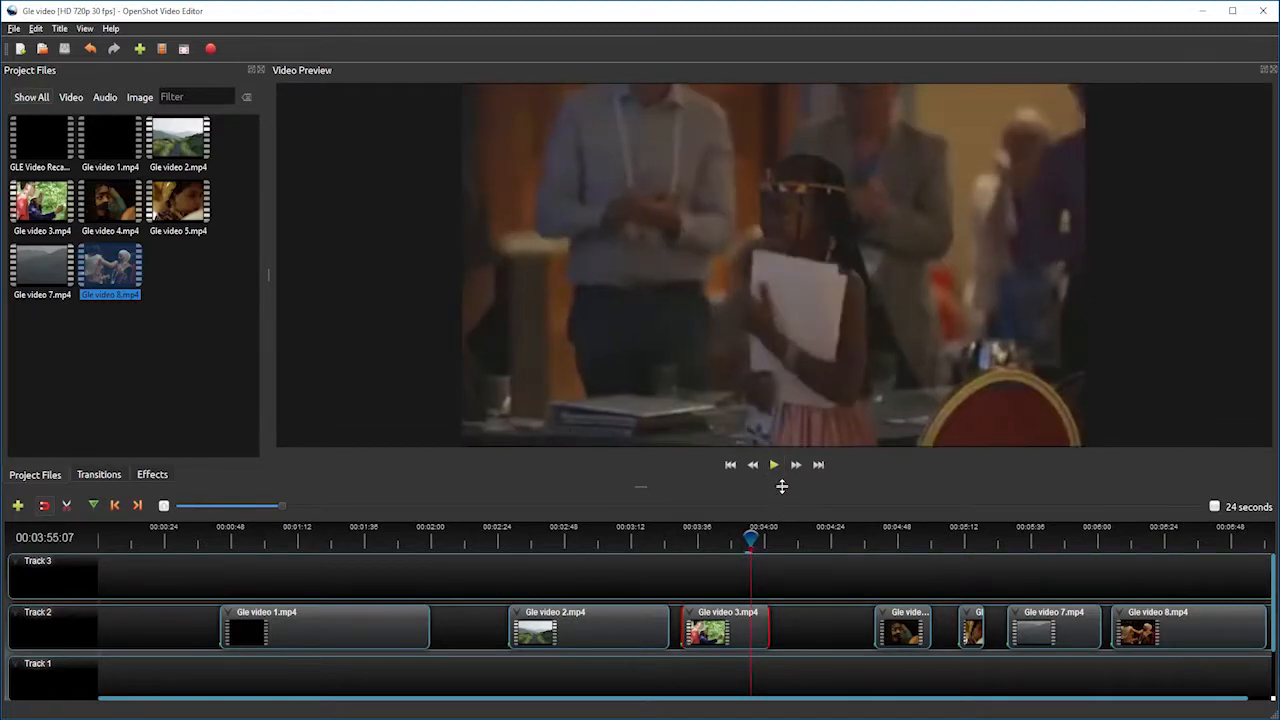
{"action": "left_click", "coordinate": [757, 533]}
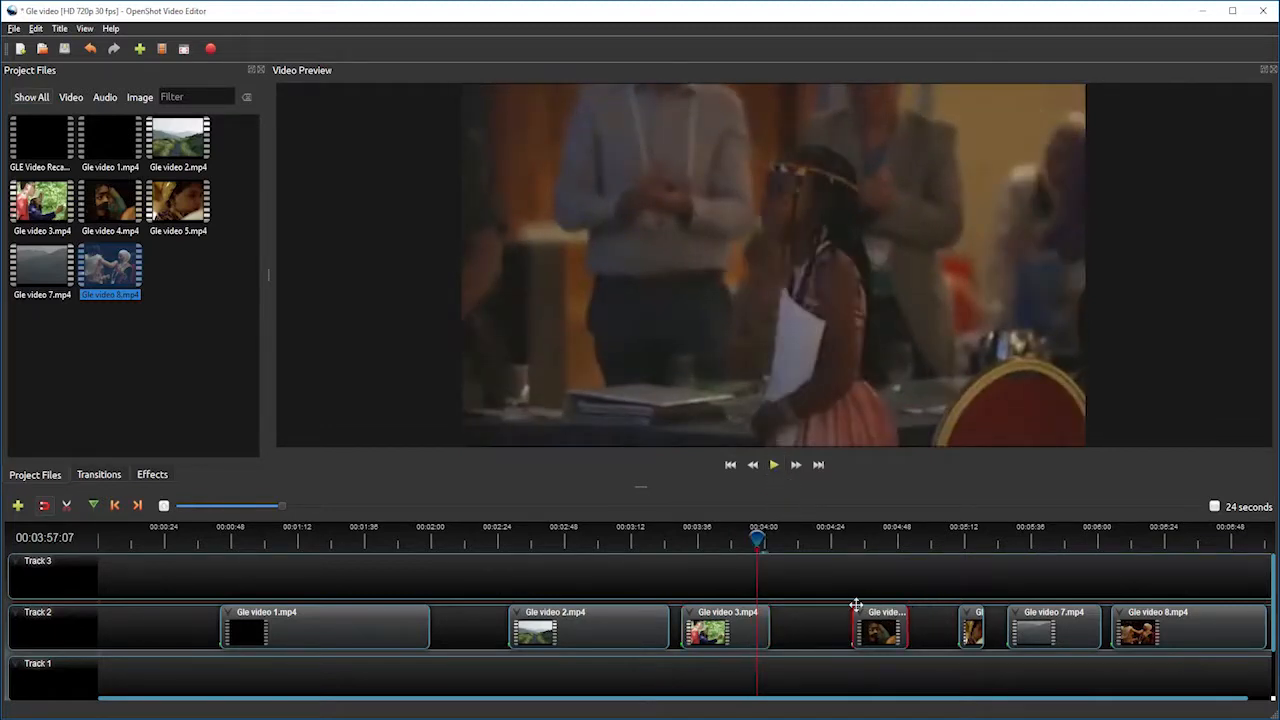
- Move Gle video 4 and Gle video 5 earlier on Track 2, closer to Gle video 3, and preview both clips
{"action": "left_click_drag", "start_coordinate": [880, 612], "coordinate": [821, 611]}
{"action": "left_click", "coordinate": [799, 545]}
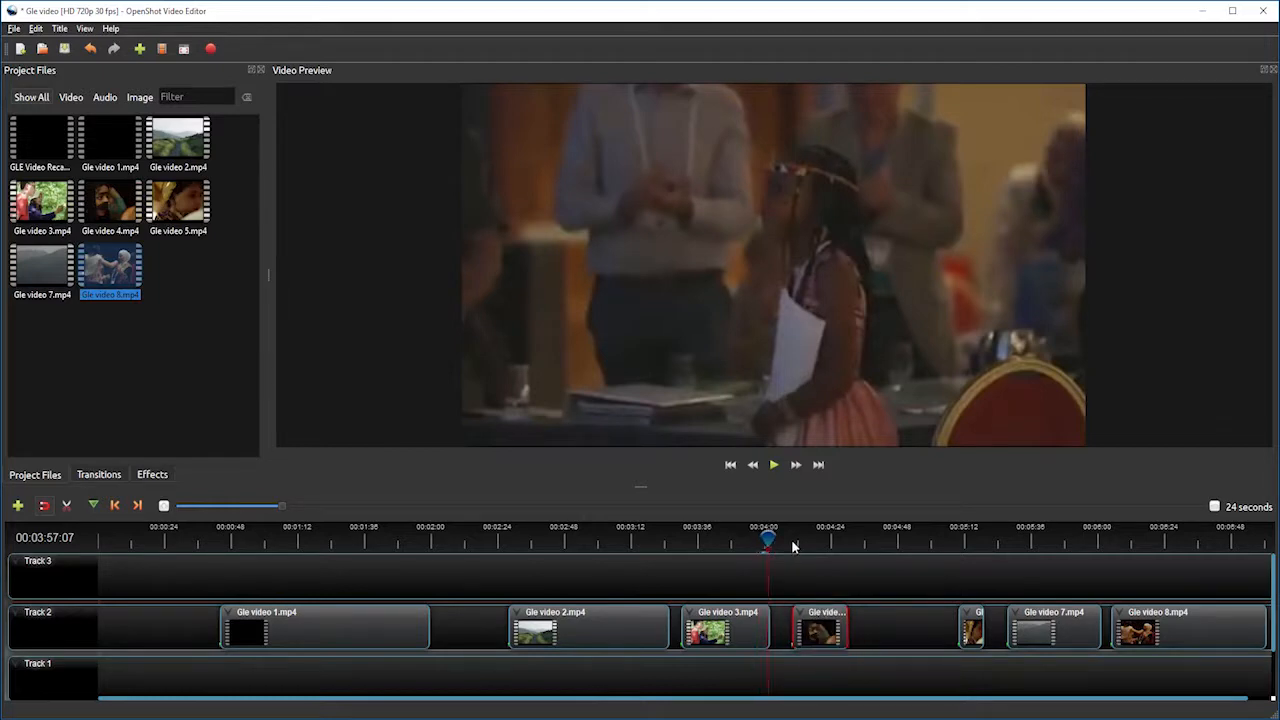
{"action": "key", "text": "space"}
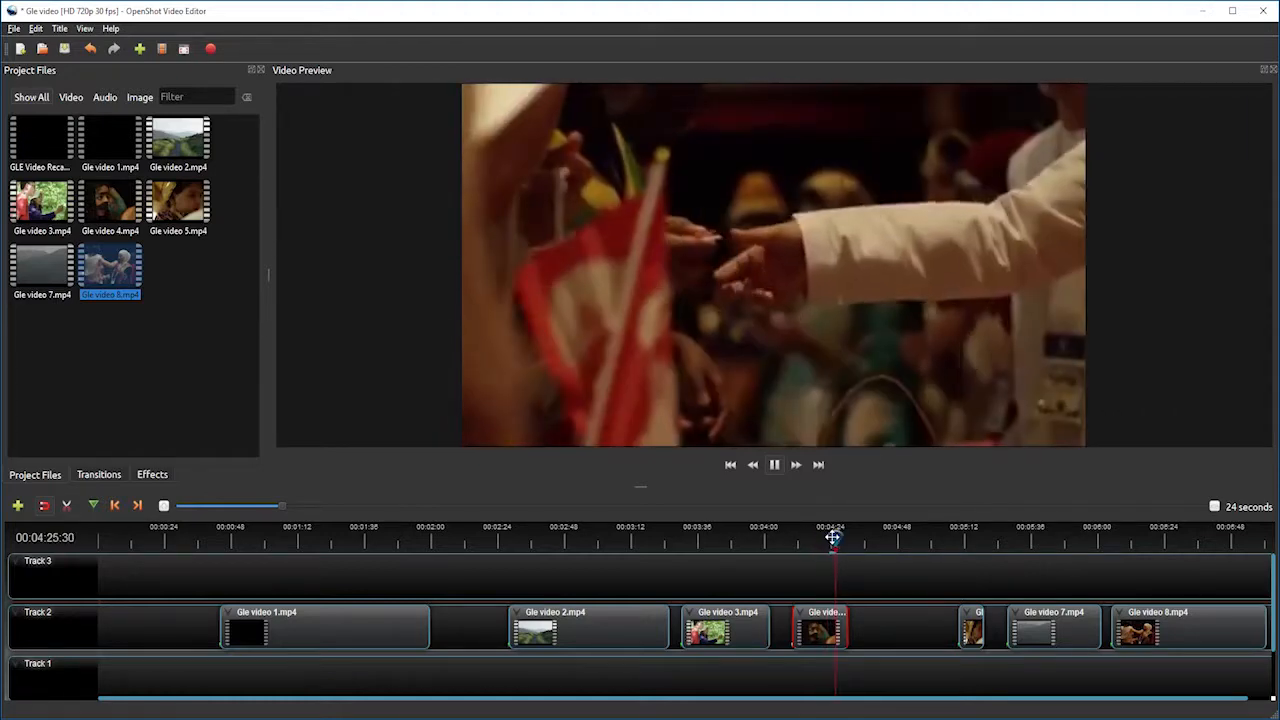
{"action": "left_click_drag", "start_coordinate": [826, 536], "coordinate": [843, 540]}
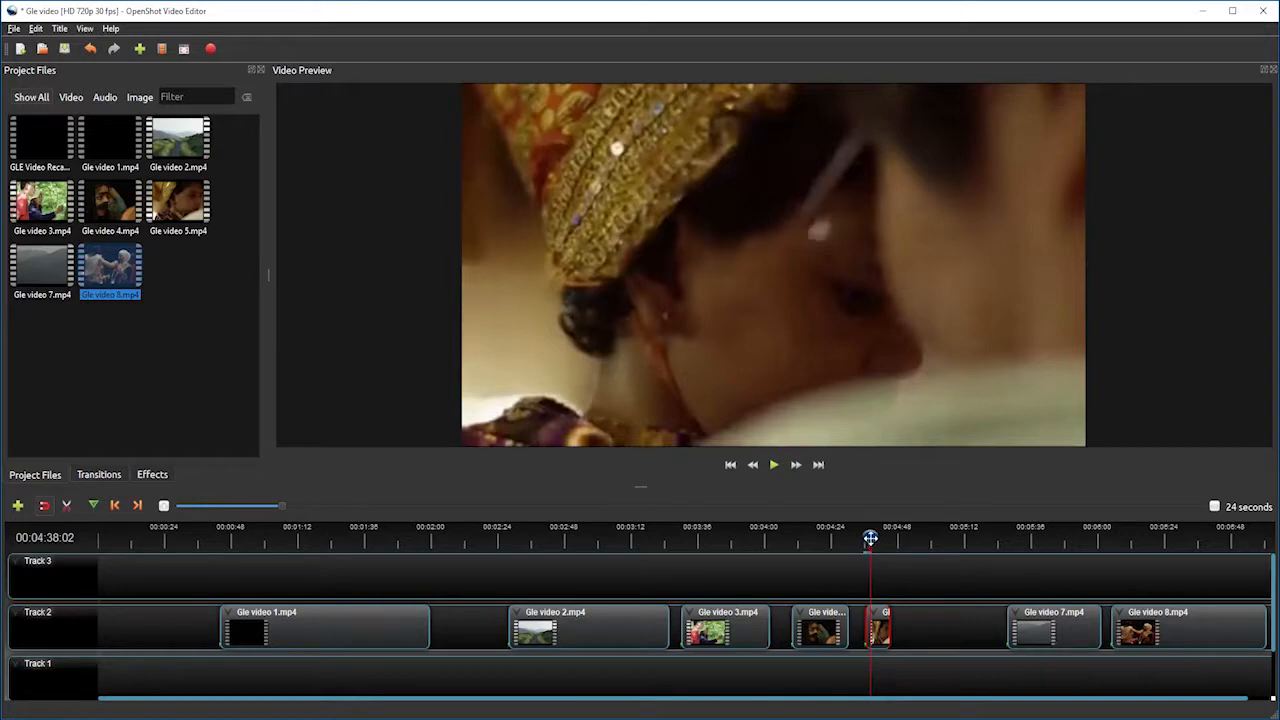
{"action": "key", "text": "space"}
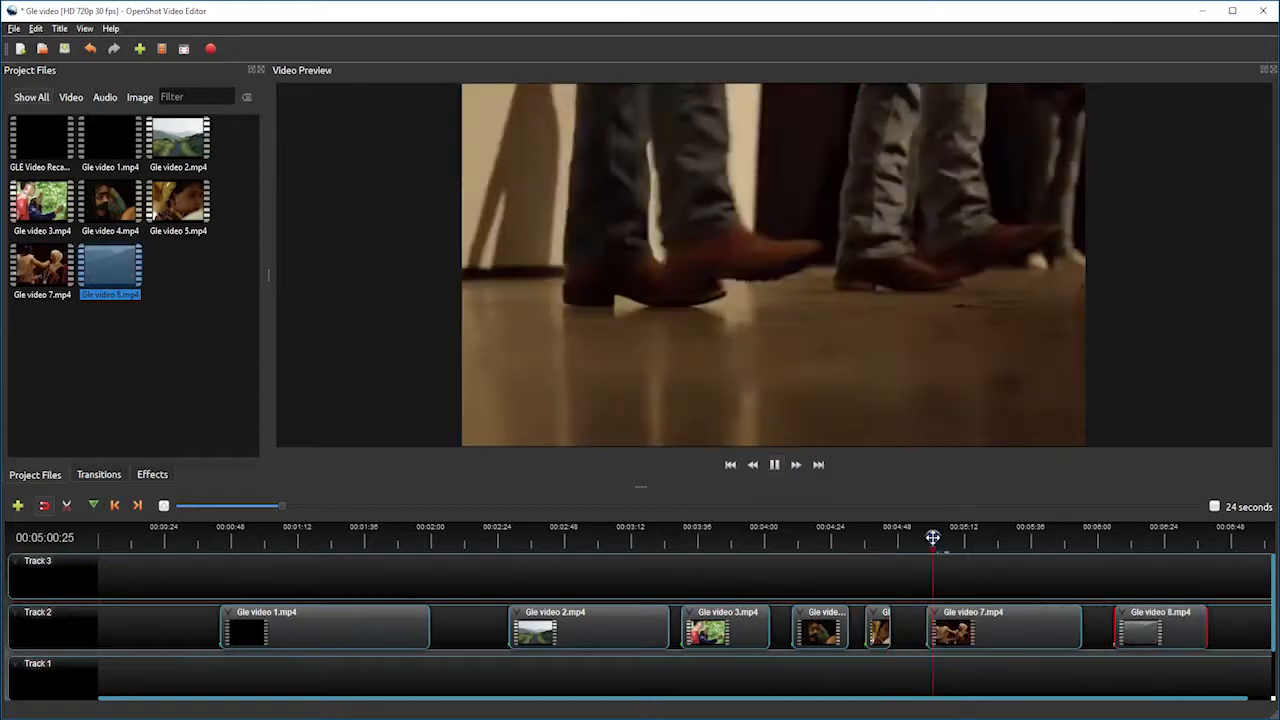
- Review Gle video 7 along the timeline and view the workbook image GLE - Video Technique Workbook_Page_09 from File Explorer
{"action": "left_click_drag", "start_coordinate": [932, 538], "coordinate": [946, 539]}
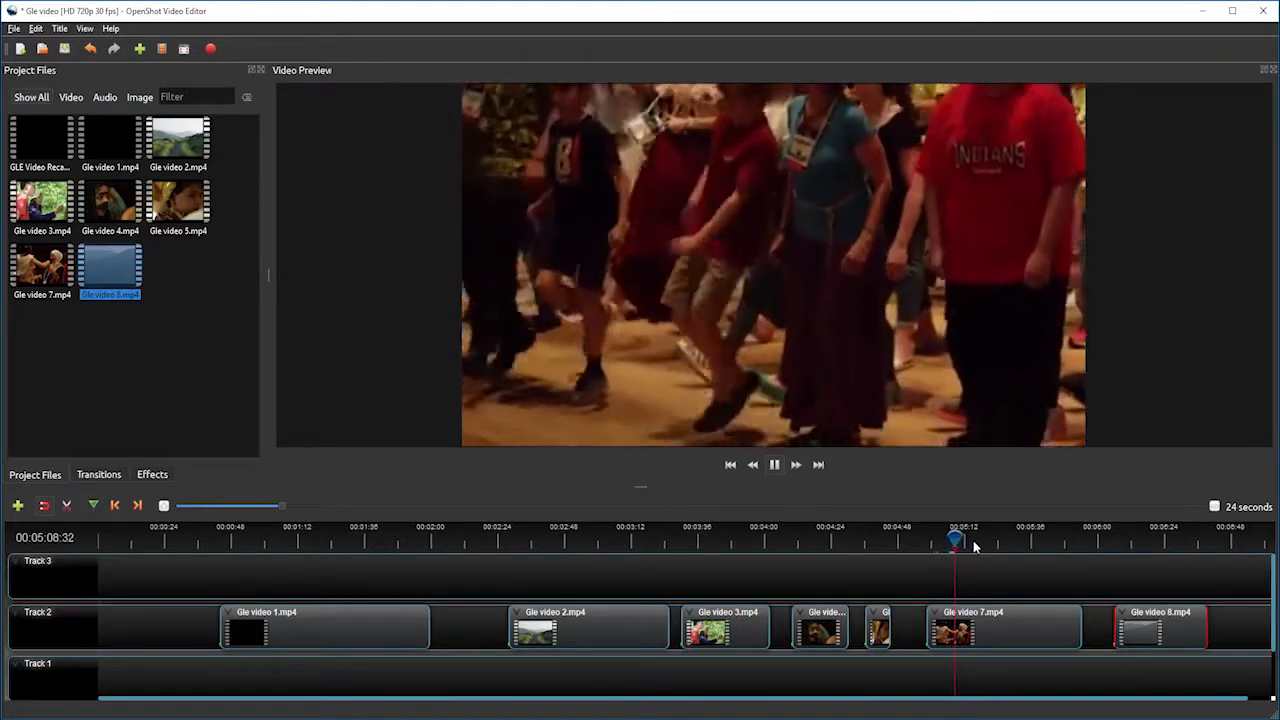
{"action": "left_click", "coordinate": [973, 540]}
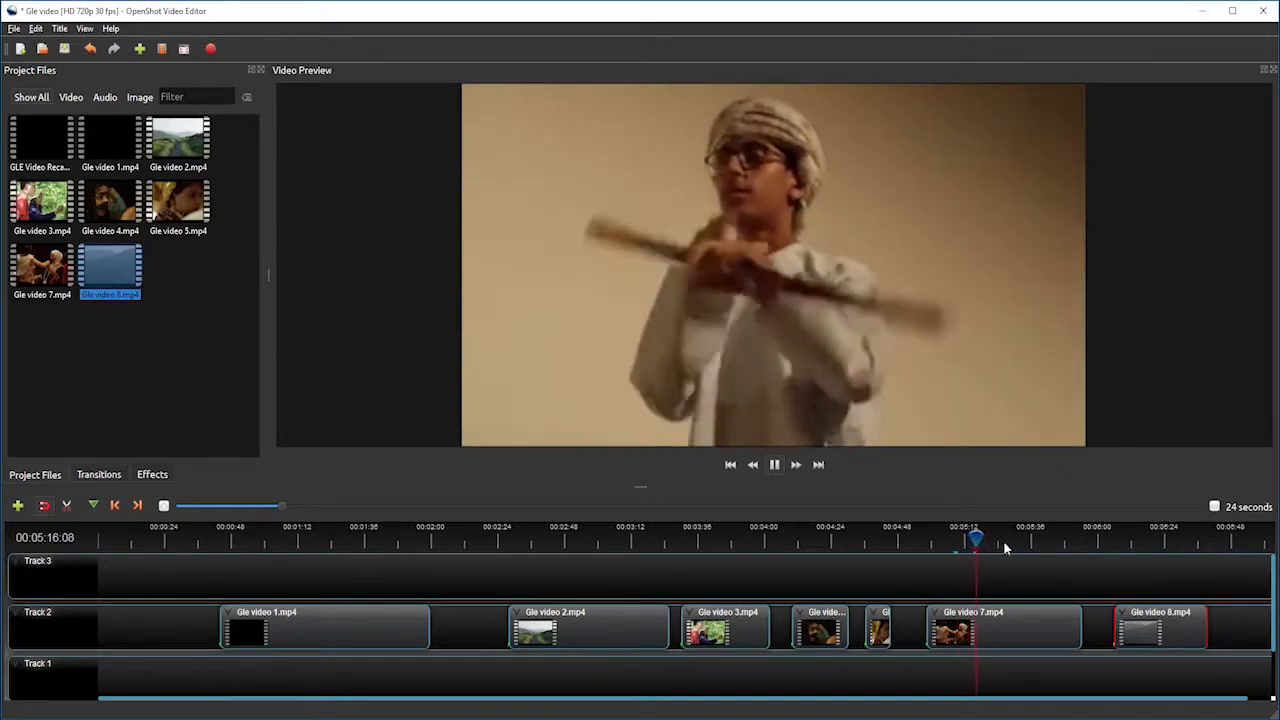
{"action": "left_click", "coordinate": [1003, 540]}
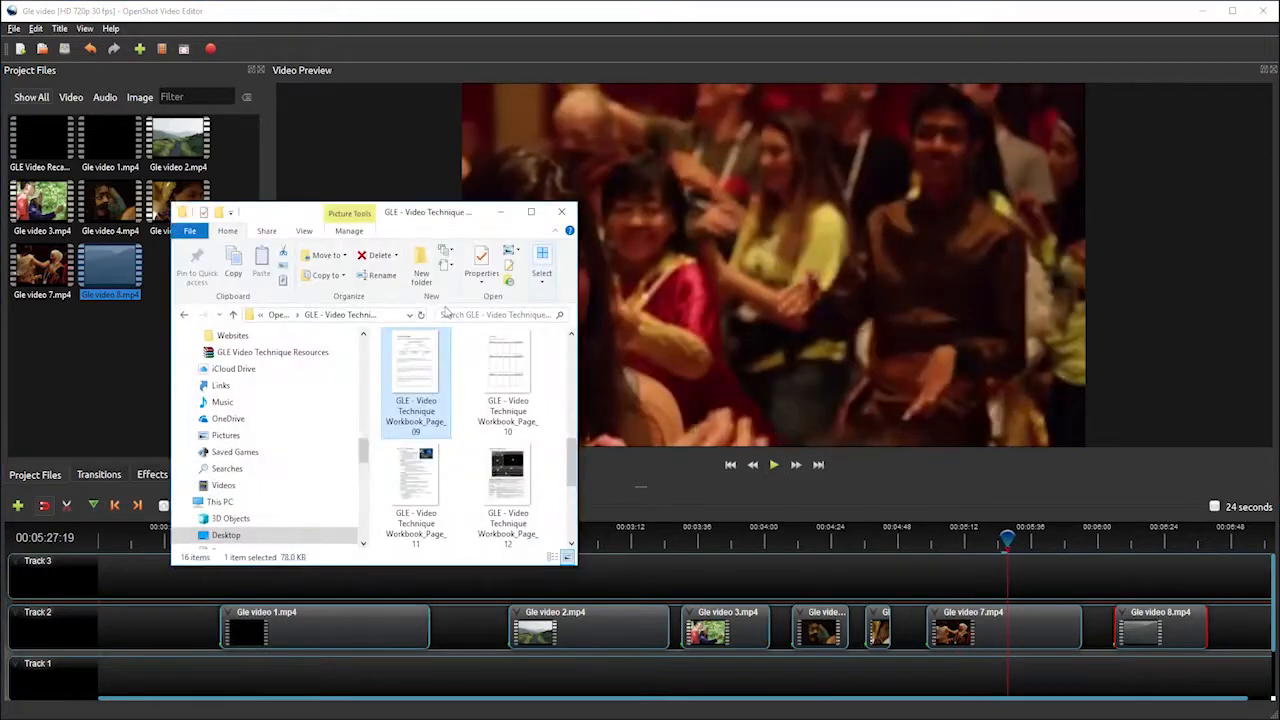
{"action": "double_click", "coordinate": [414, 372]}
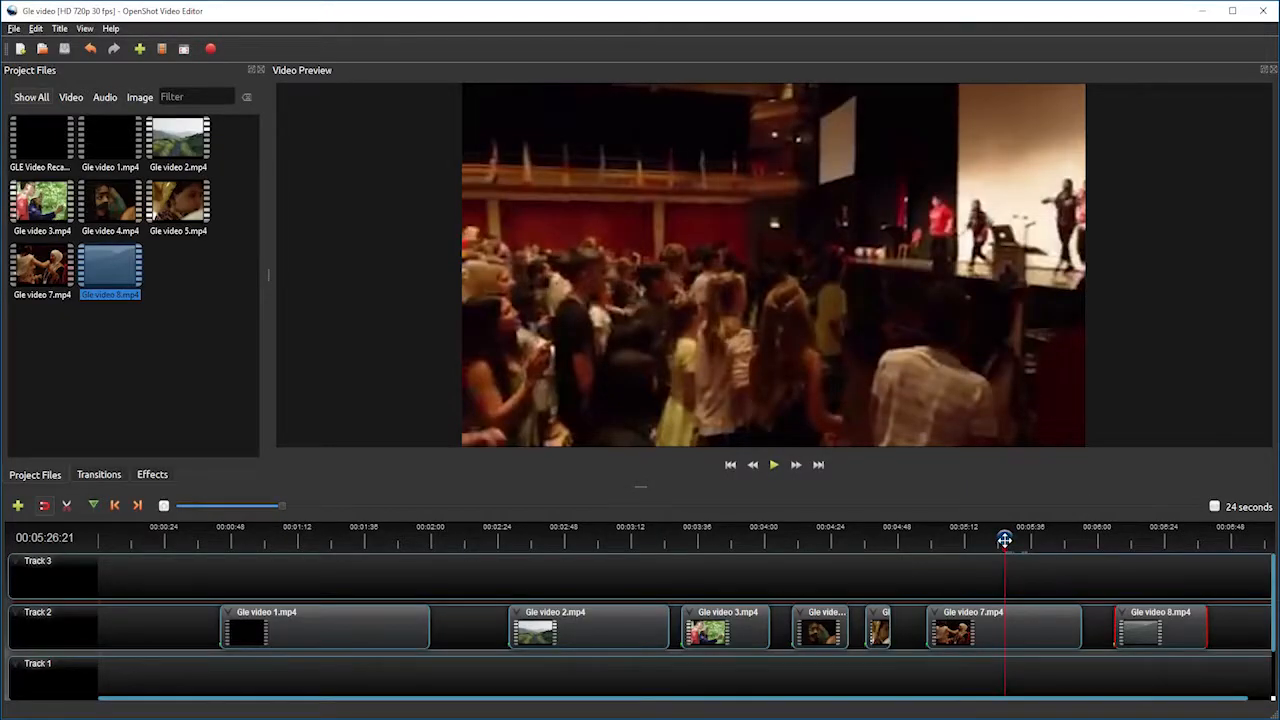
{"action": "left_click_drag", "start_coordinate": [1005, 540], "coordinate": [1043, 540]}
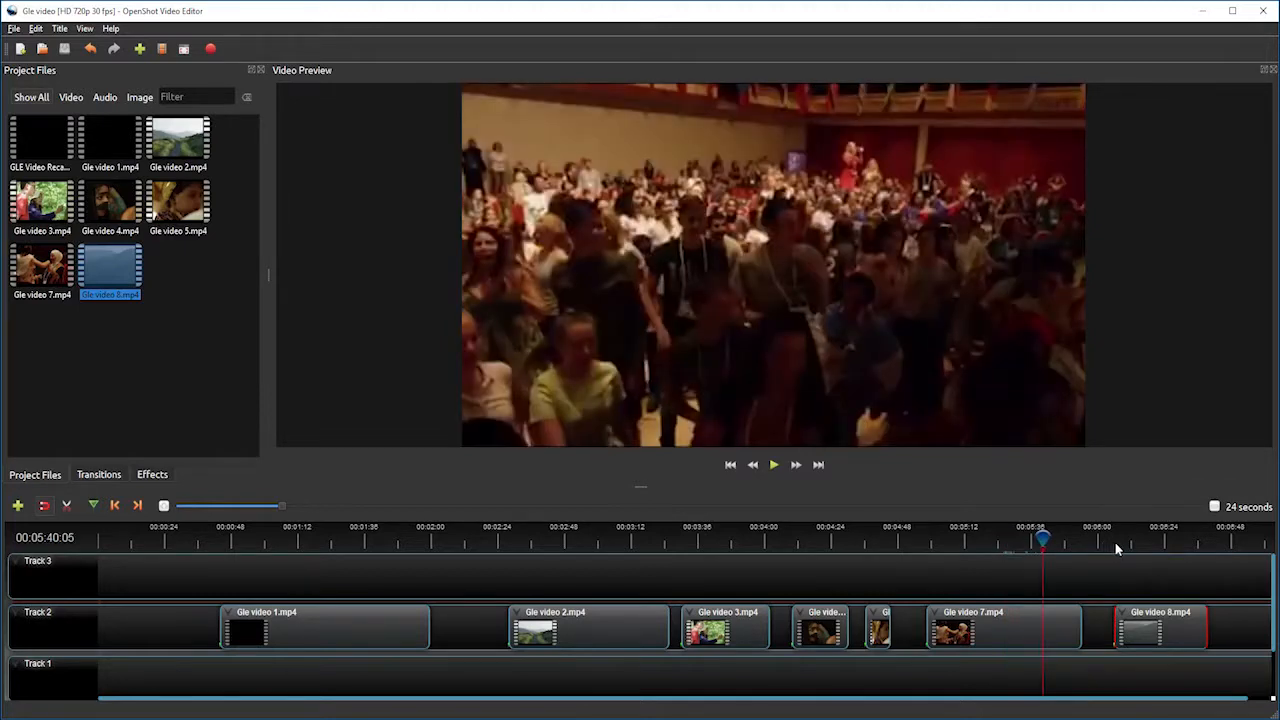
- Scrub through Gle video 8 at the end of Track 2 to examine its closing text screens
{"action": "left_click", "coordinate": [1116, 542]}
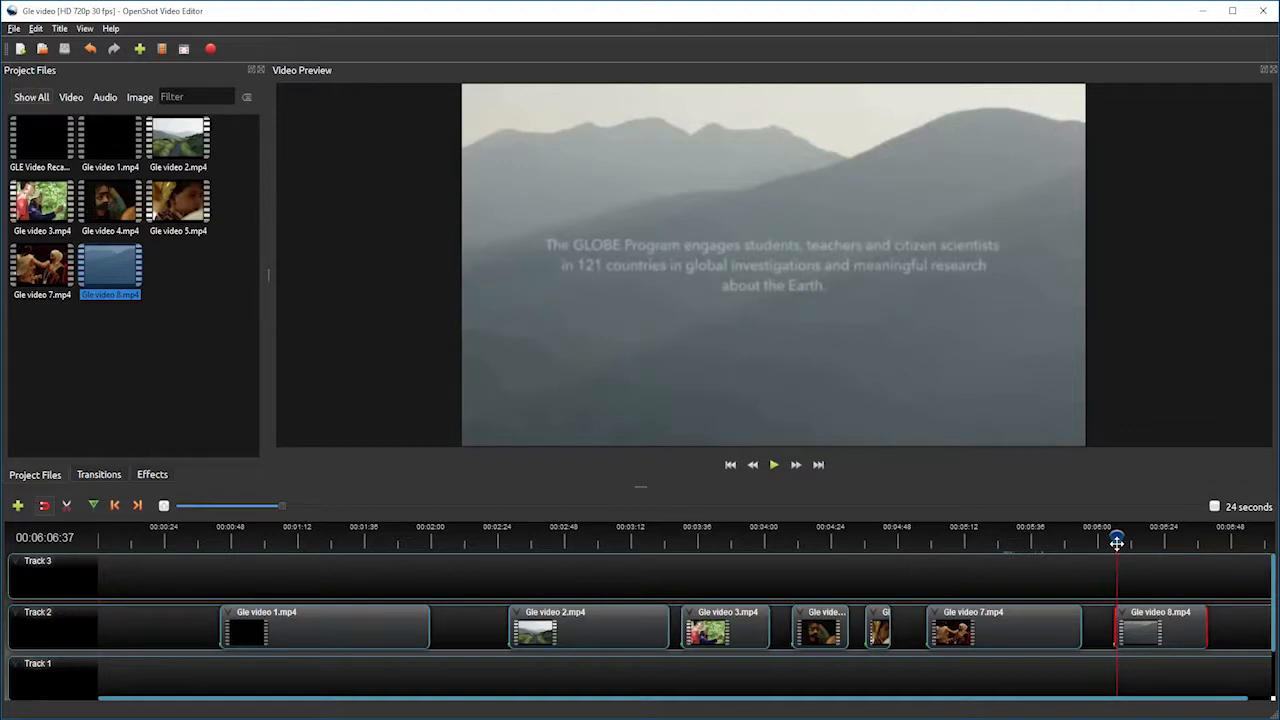
{"action": "left_click_drag", "start_coordinate": [1117, 541], "coordinate": [1121, 542]}
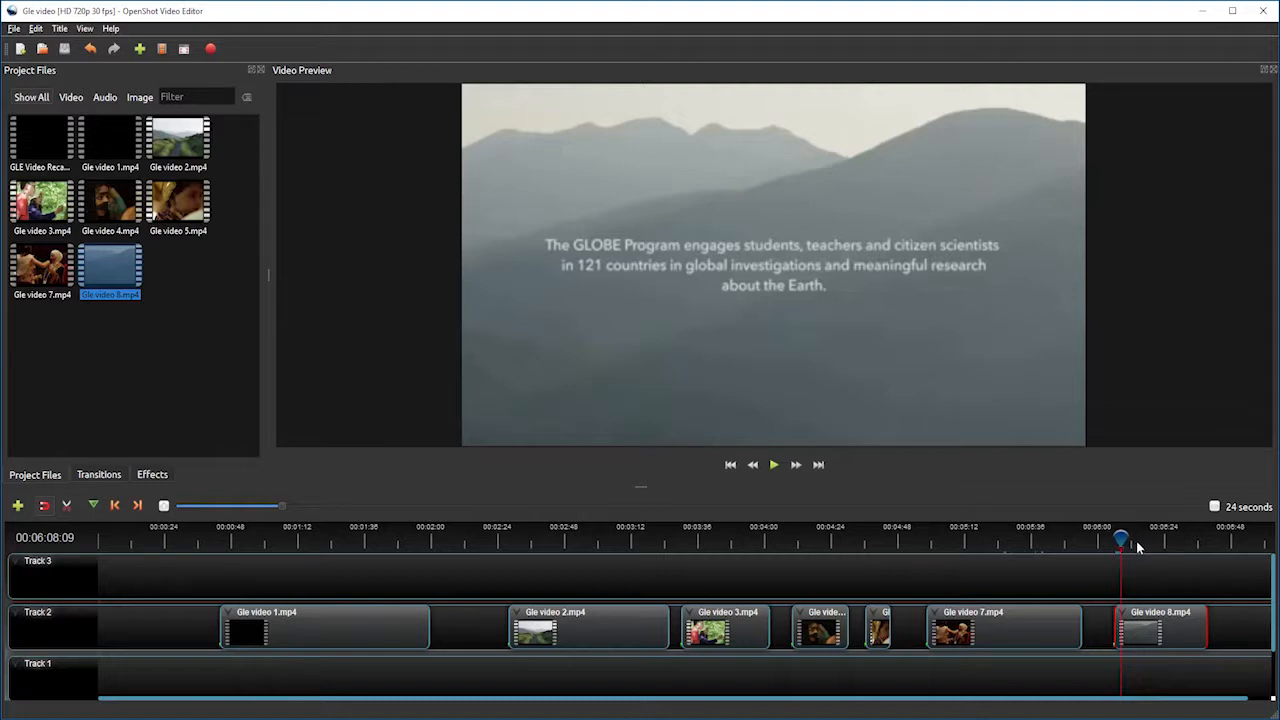
{"action": "left_click", "coordinate": [1136, 540]}
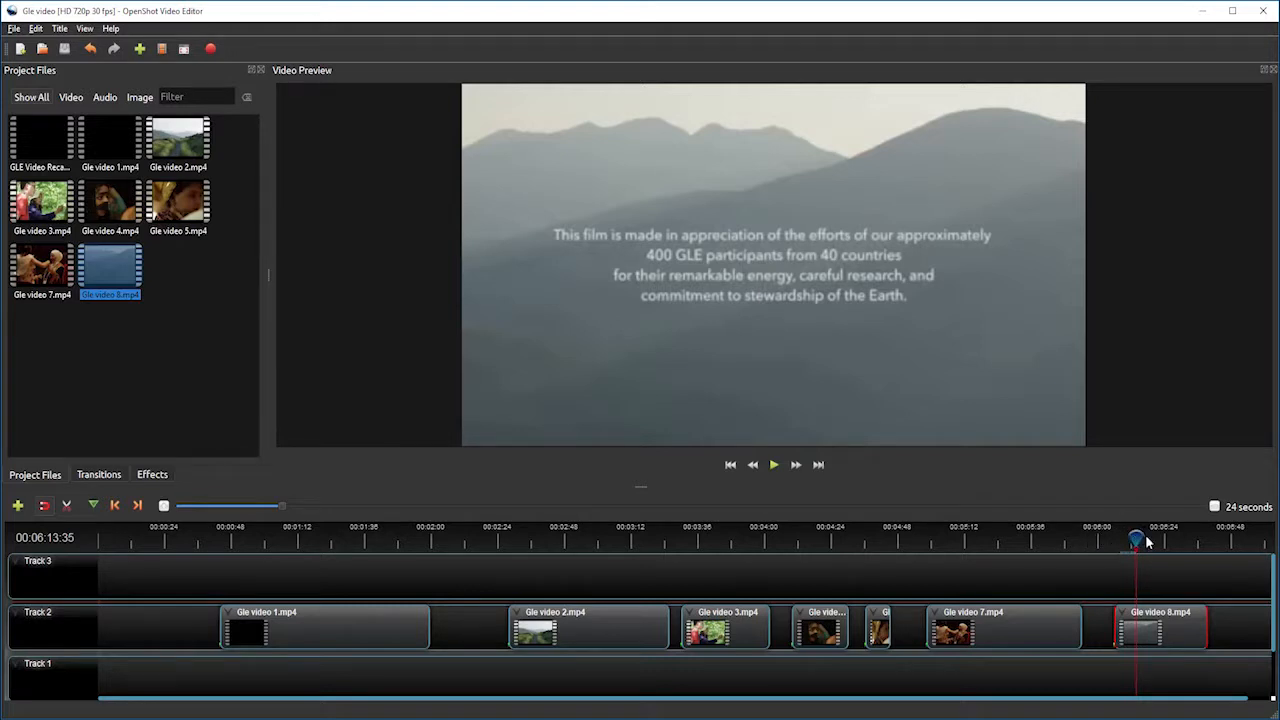
{"action": "left_click", "coordinate": [1145, 540]}
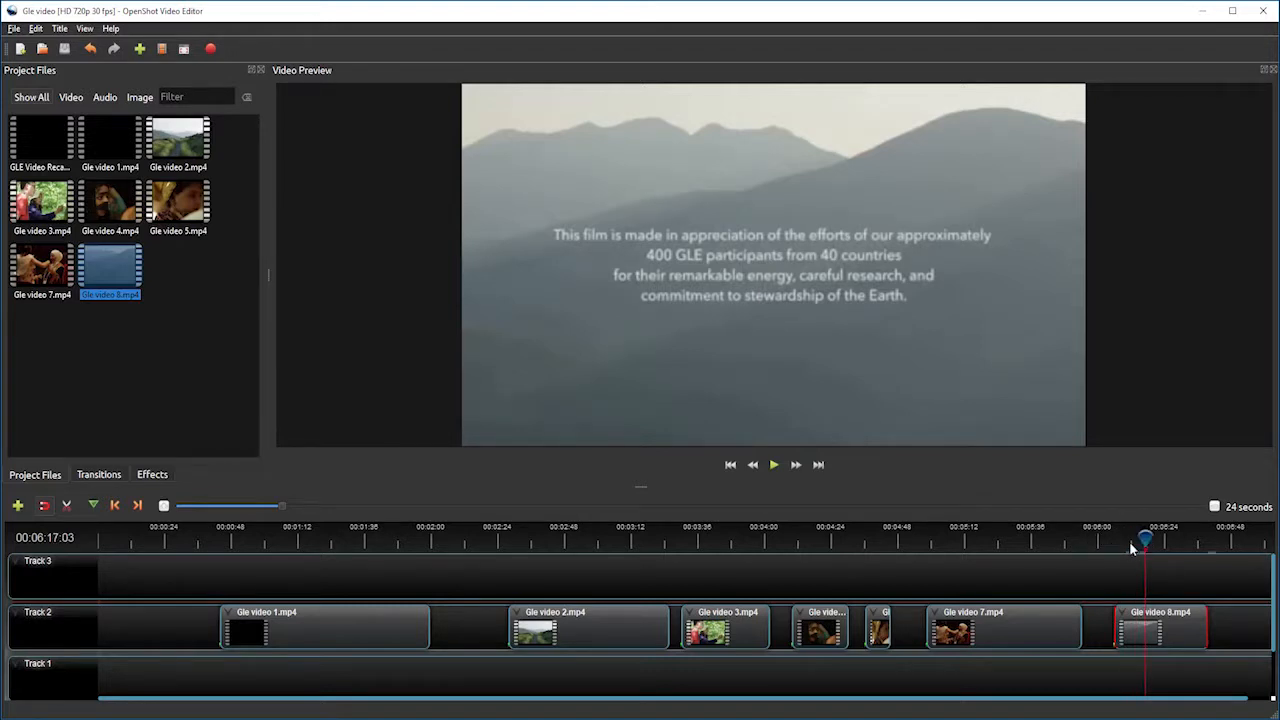